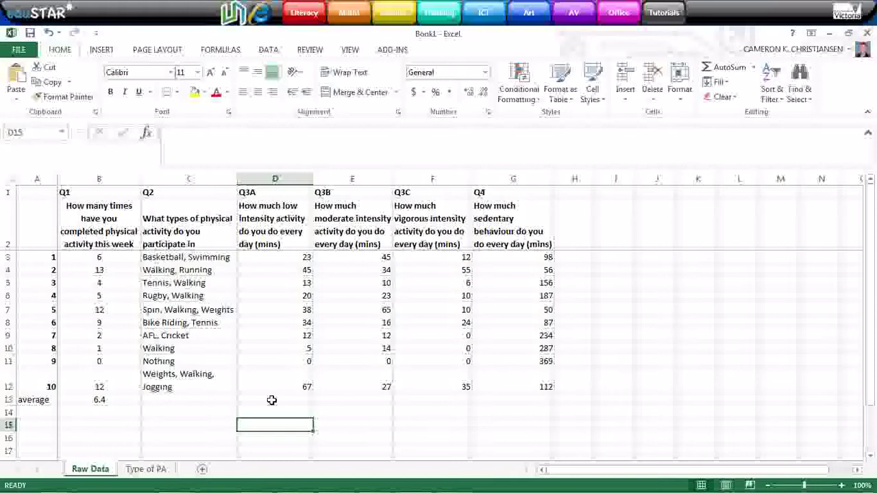
# Step: Look over the Q3A–Q3C question headers and the first respondent's answers
pyautogui.moveTo(91, 192); pyautogui.dragTo(514, 205)
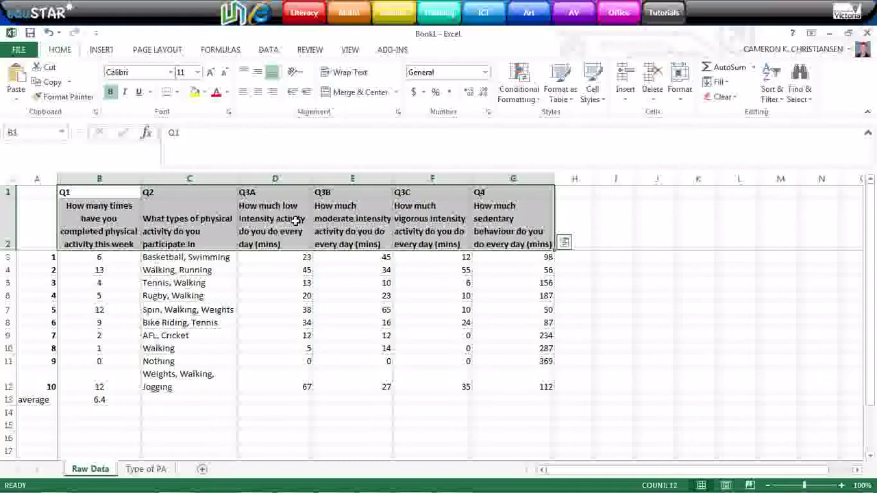
pyautogui.click(278, 193)
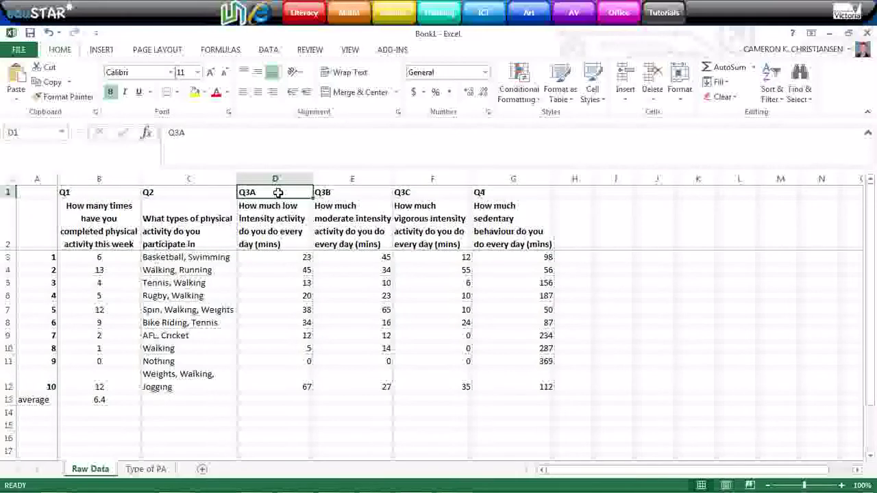
pyautogui.click(337, 192)
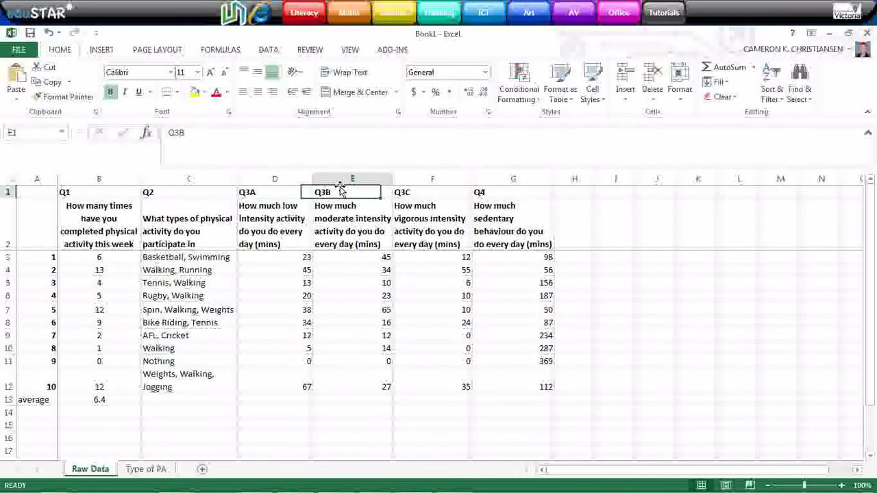
pyautogui.click(431, 190)
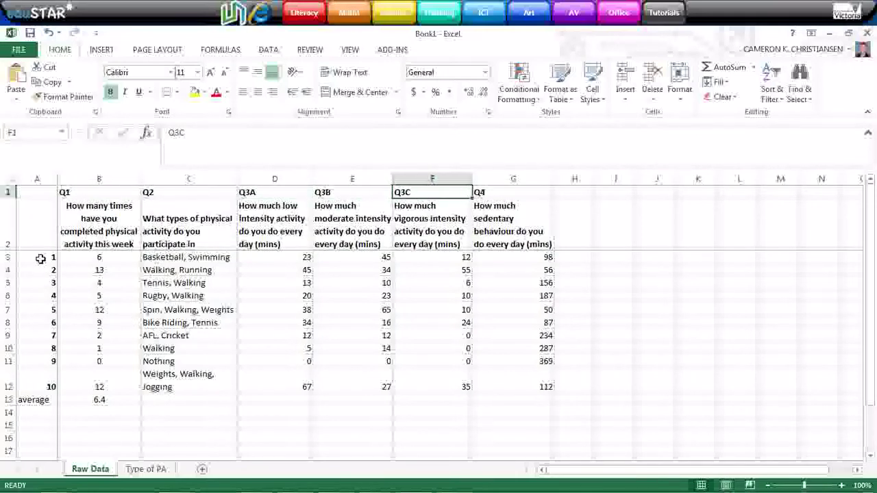
pyautogui.moveTo(37, 257); pyautogui.dragTo(32, 386)
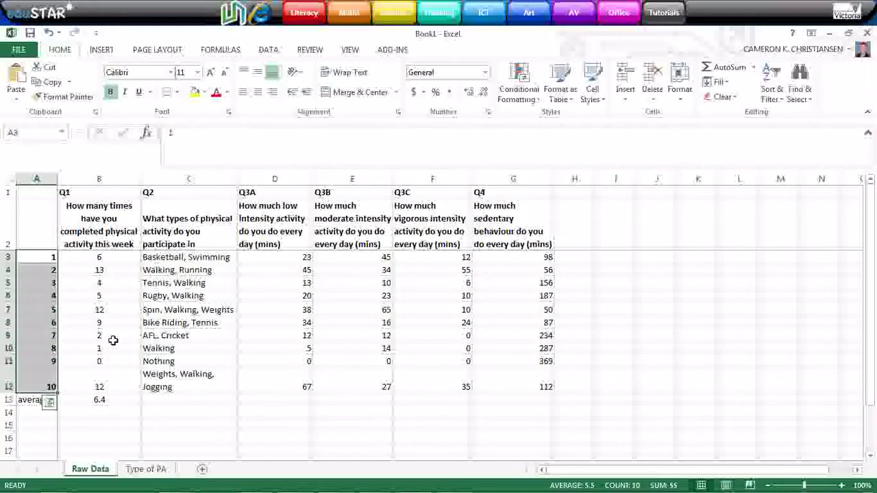
pyautogui.click(93, 259)
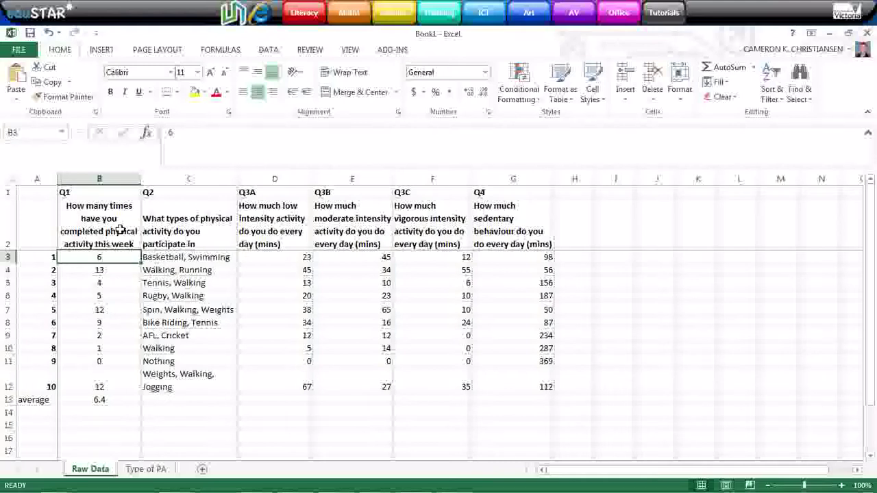
pyautogui.click(200, 258)
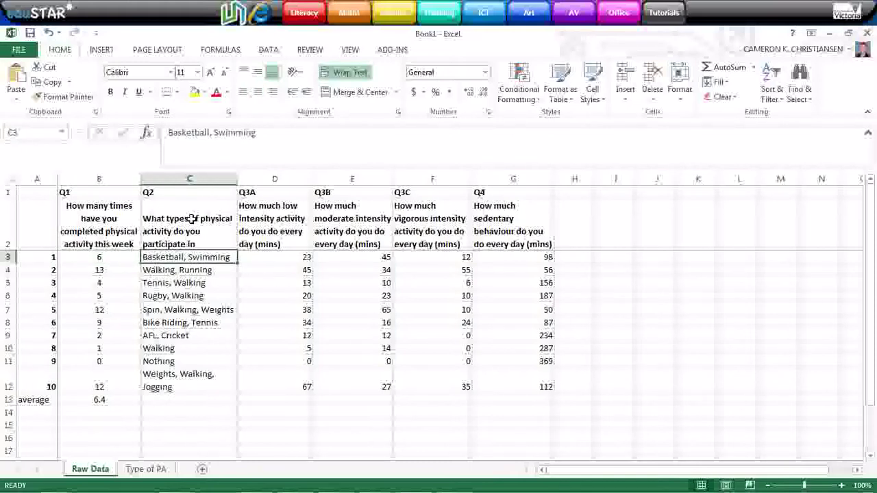
pyautogui.click(285, 259)
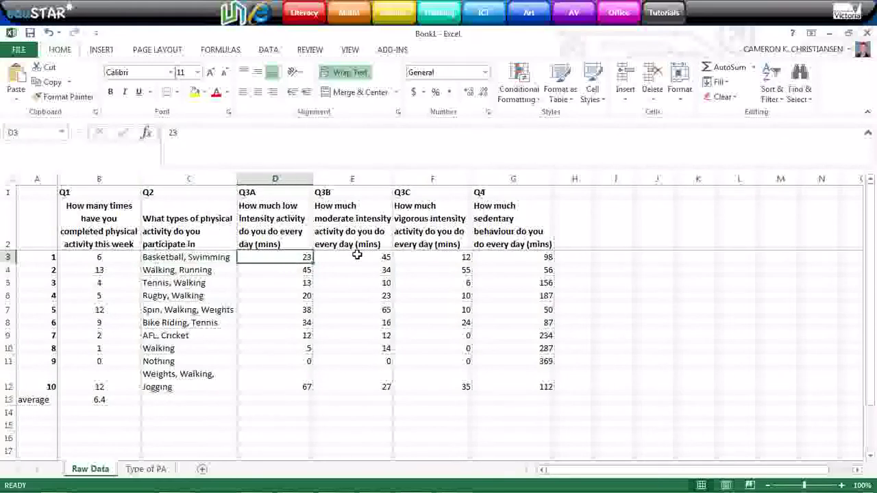
pyautogui.click(356, 256)
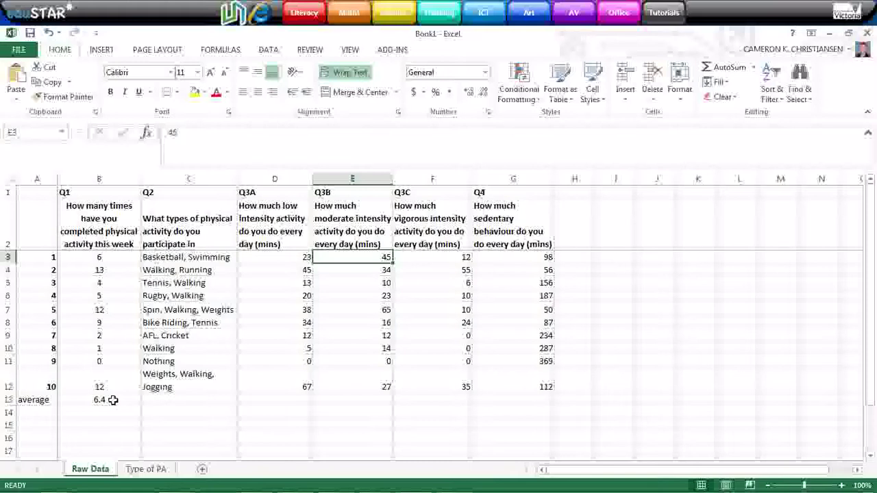
# Step: Enter =AVERAGE(D3:D12) in D13 to get the Q3A average of 25.7
pyautogui.click(291, 399)
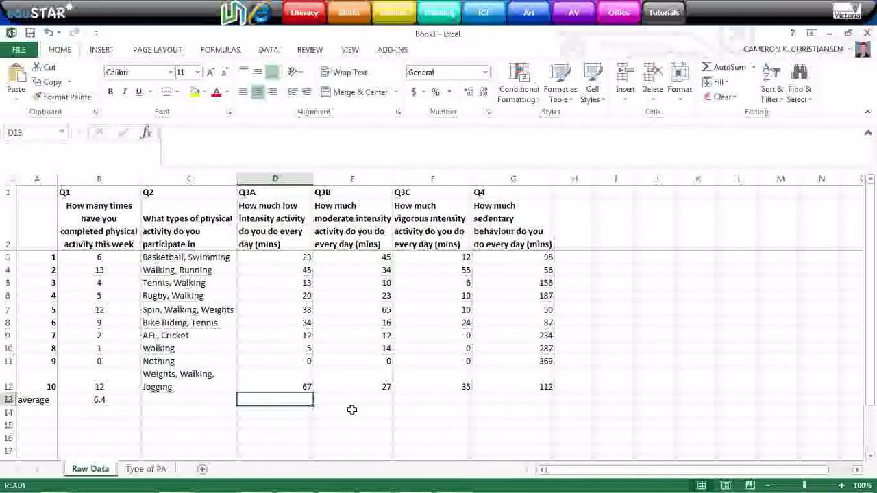
pyautogui.write('=')
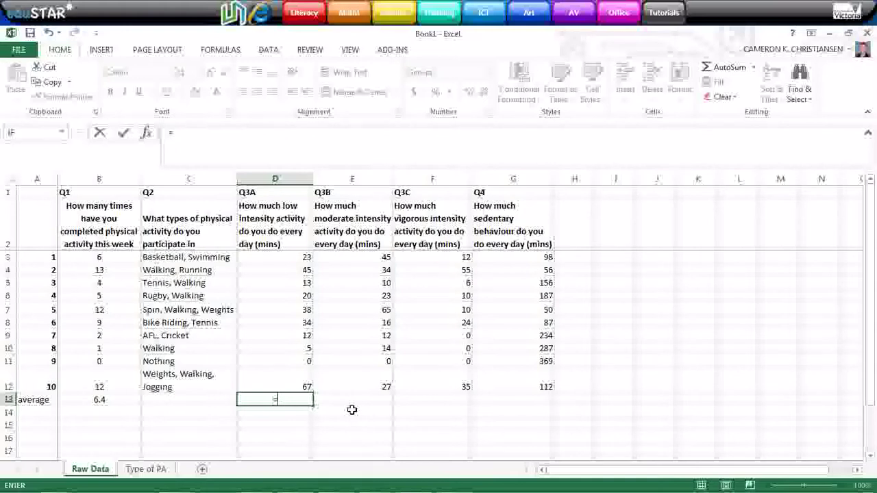
pyautogui.write('av')
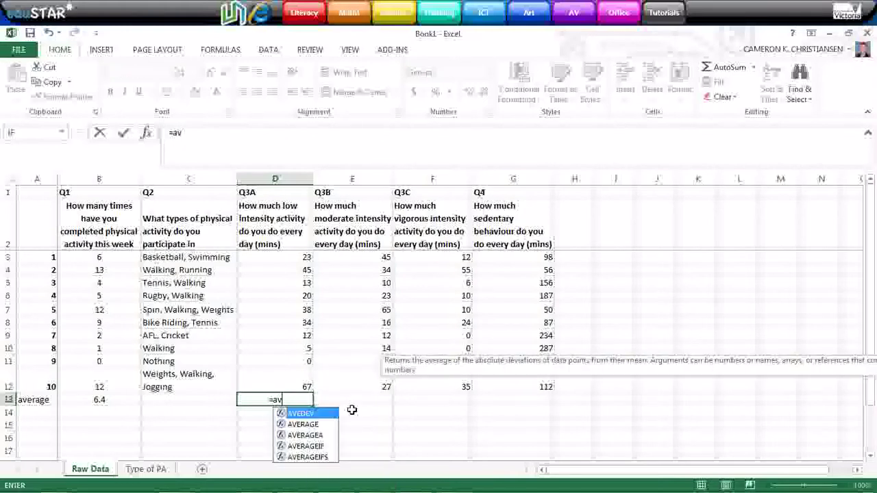
pyautogui.doubleClick(304, 425)
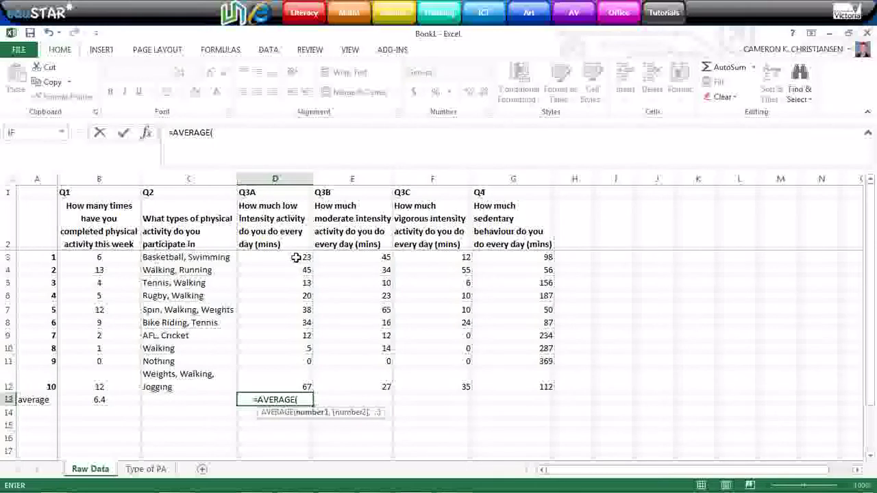
pyautogui.moveTo(296, 257); pyautogui.dragTo(289, 374)
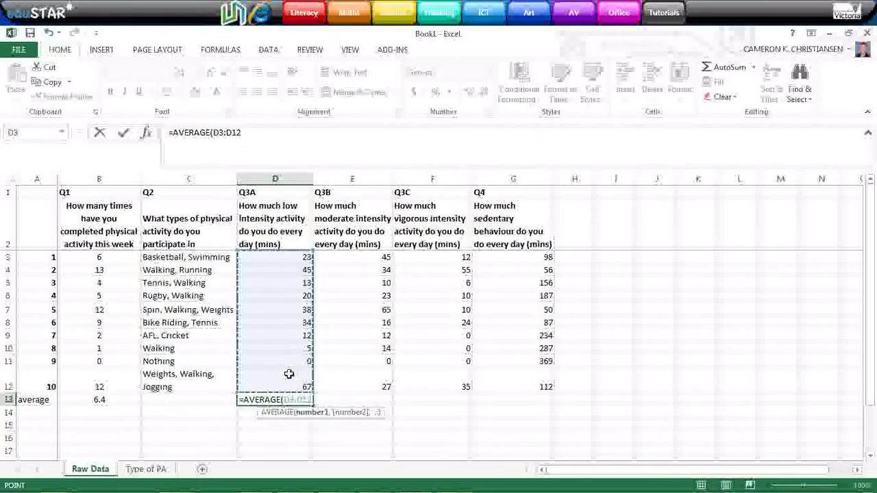
pyautogui.write(')')
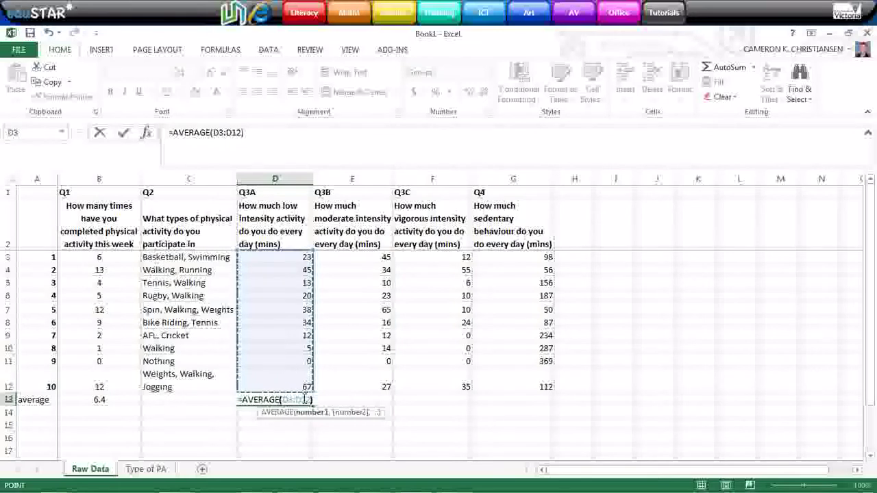
pyautogui.press('Return')
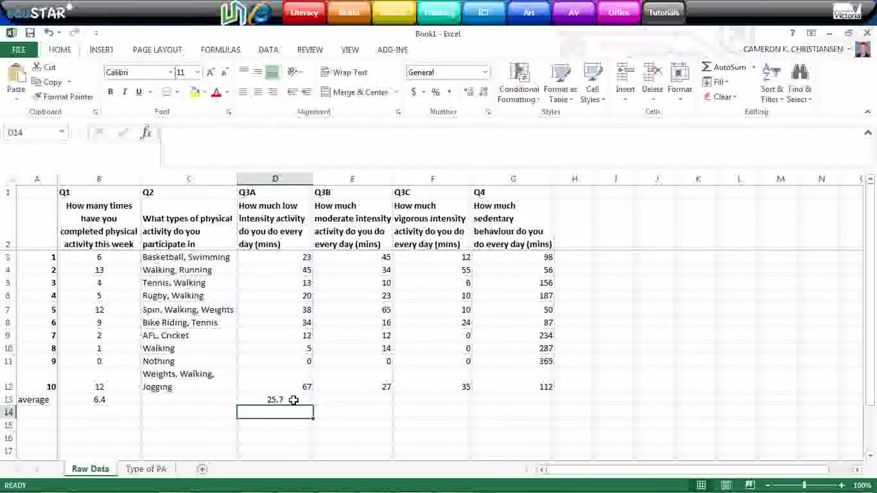
pyautogui.click(295, 399)
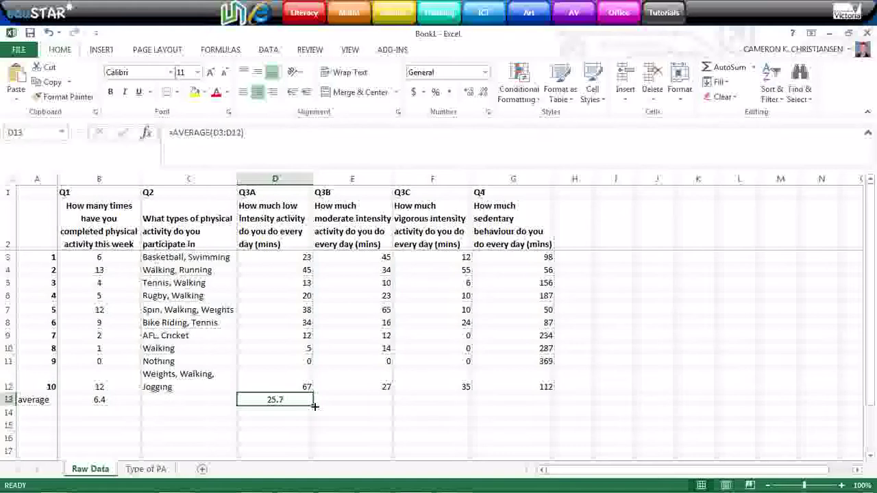
# Step: Fill the D13 average across to G13 (24.6, 15.2, 163.6) and verify each formula
pyautogui.moveTo(313, 406); pyautogui.dragTo(526, 396)
pyautogui.click(384, 399)
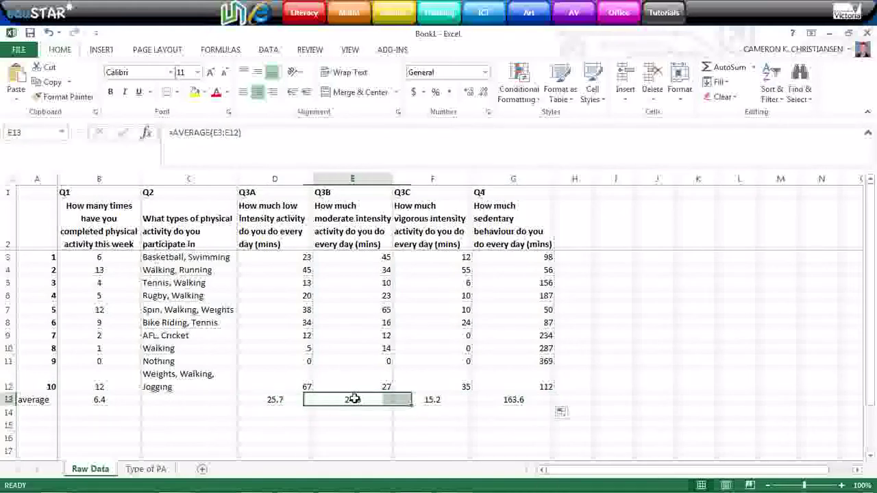
pyautogui.doubleClick(360, 400)
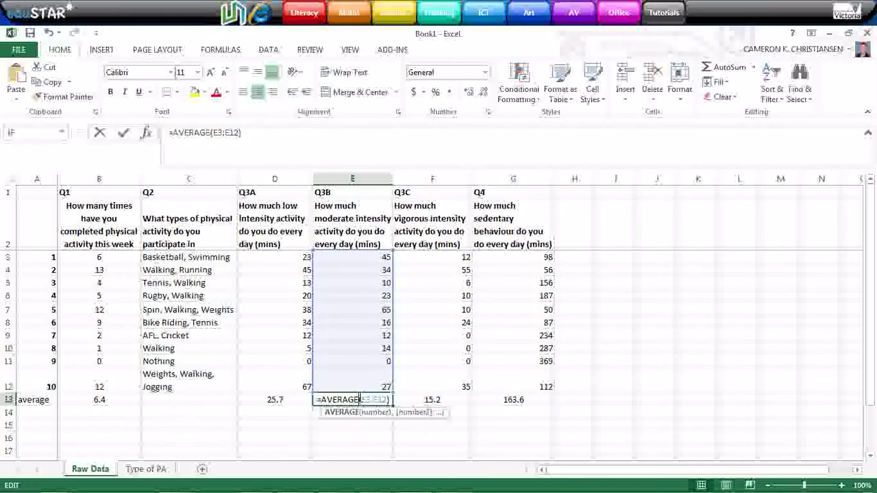
pyautogui.press('Return')
pyautogui.doubleClick(442, 399)
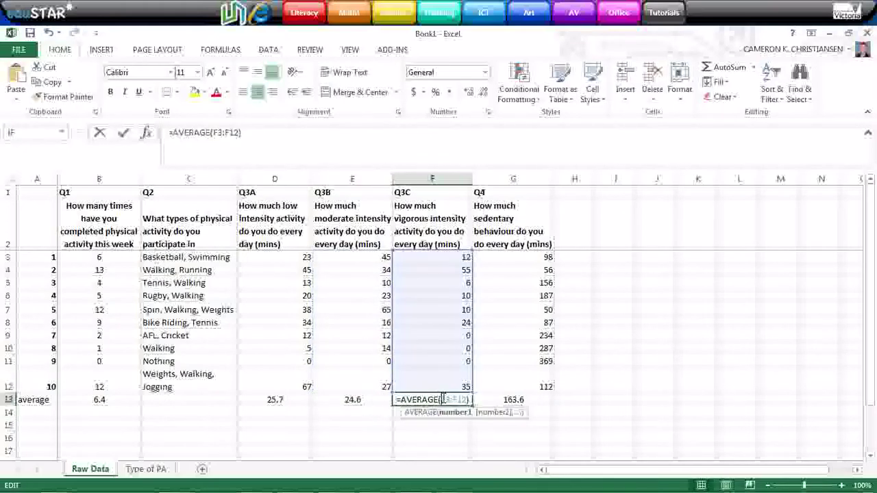
pyautogui.press('Return')
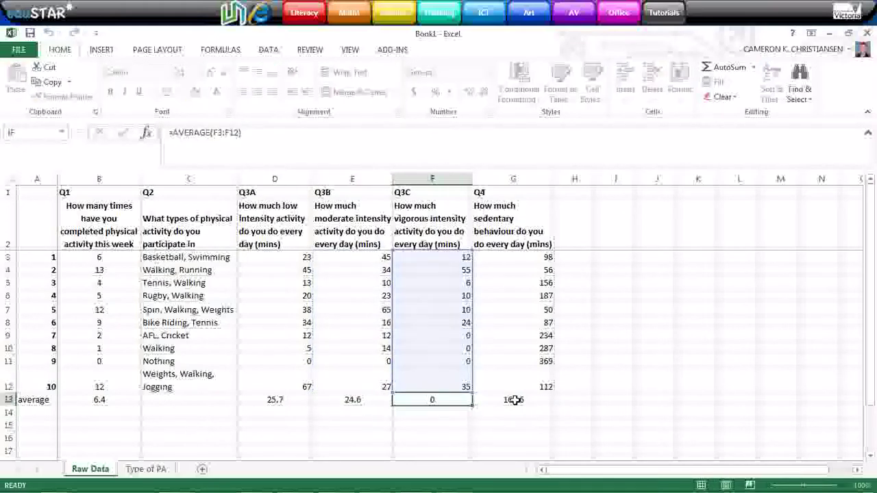
pyautogui.doubleClick(515, 400)
pyautogui.press('Return')
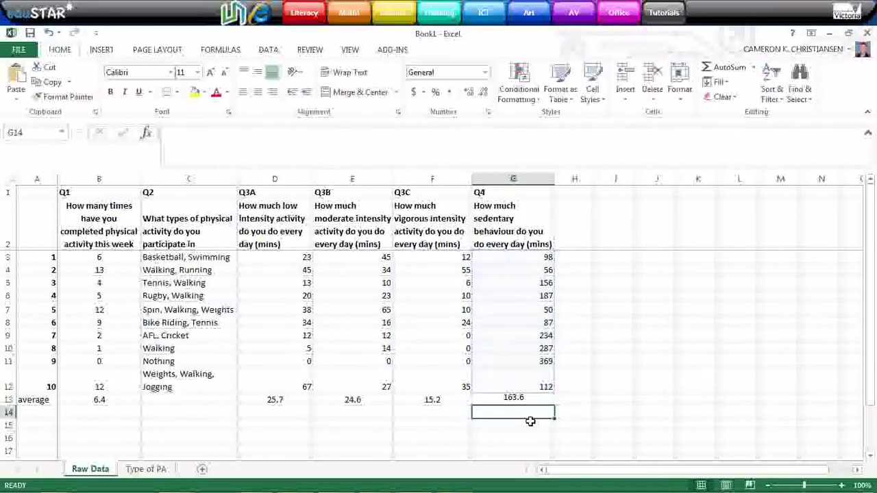
pyautogui.click(444, 451)
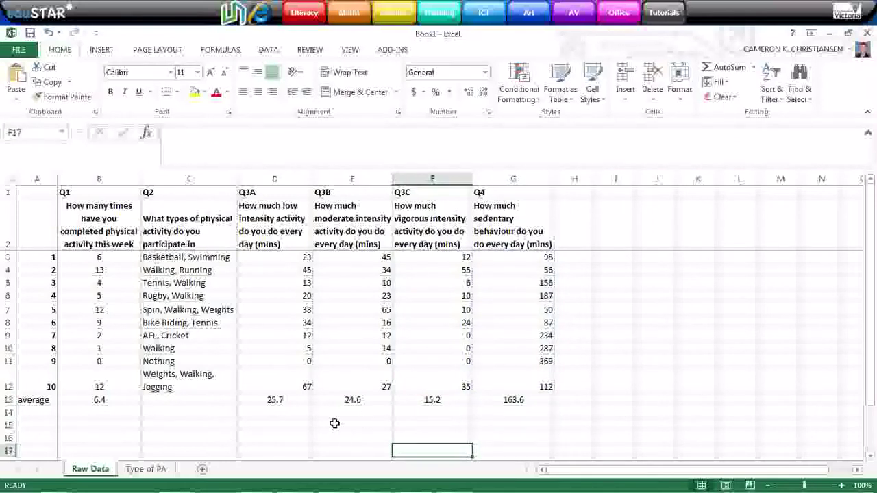
pyautogui.click(426, 414)
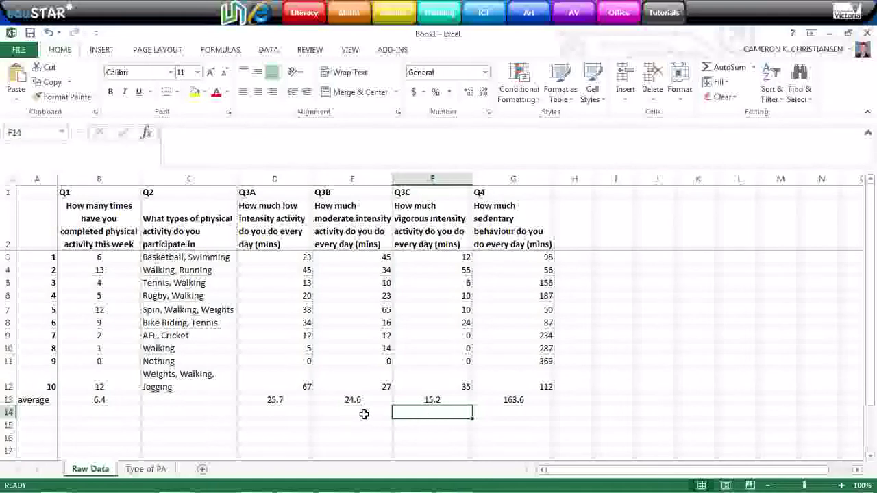
pyautogui.click(357, 223)
pyautogui.click(425, 224)
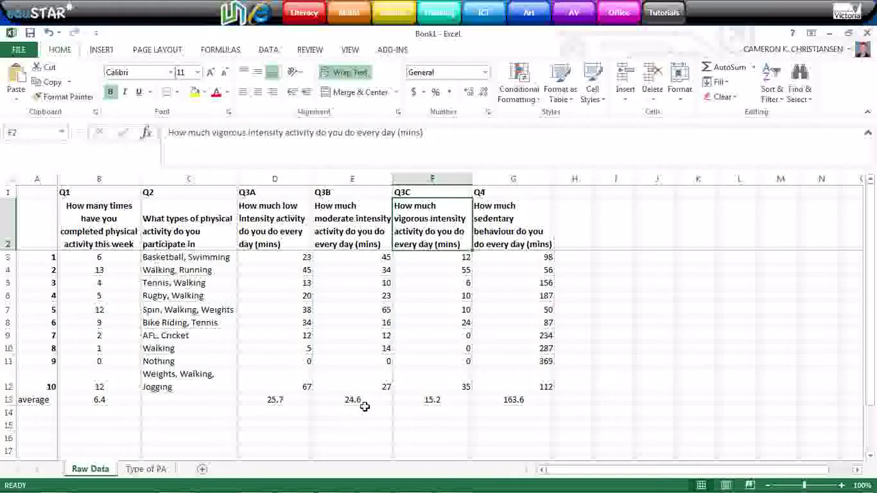
pyautogui.click(366, 402)
pyautogui.click(413, 405)
pyautogui.click(423, 414)
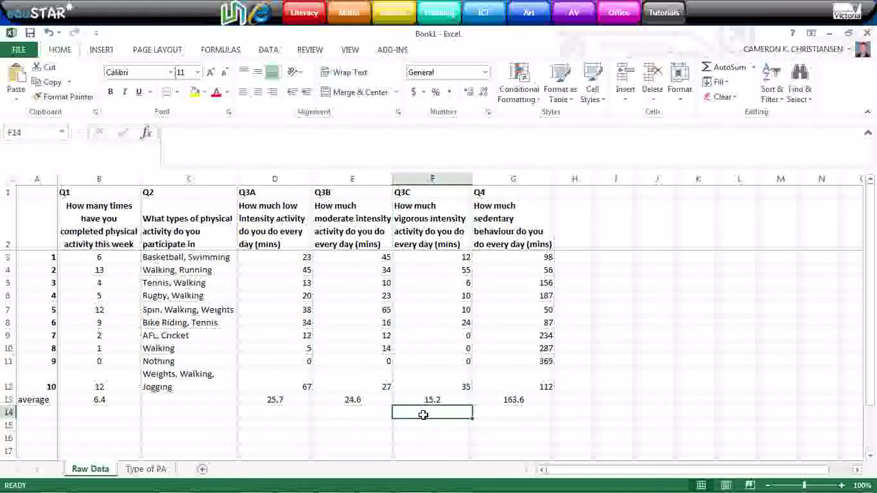
# Step: Enter =E13+F13 in F14 for a combined Q3B and Q3C total of 39.8
pyautogui.write('=')
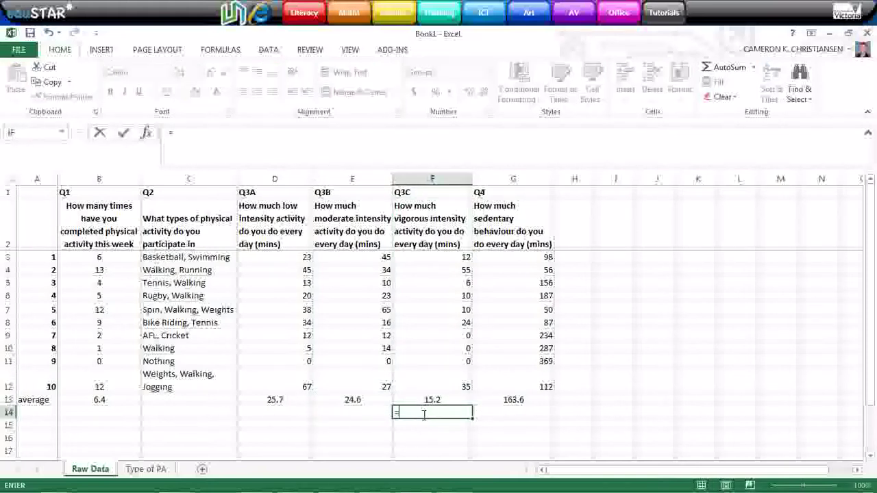
pyautogui.click(366, 401)
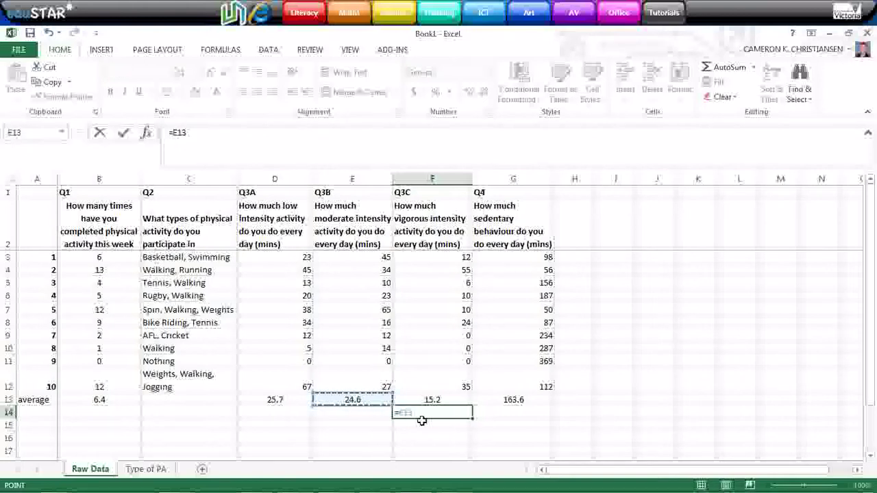
pyautogui.write('+')
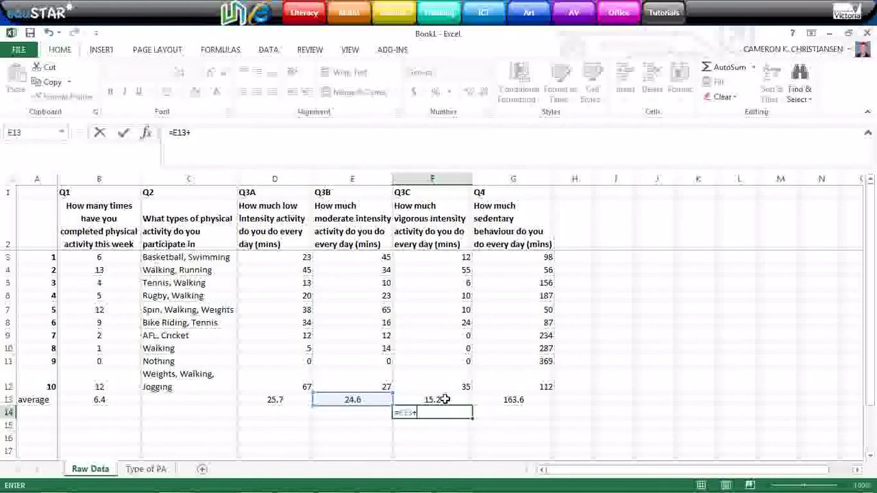
pyautogui.click(444, 400)
pyautogui.press('Return')
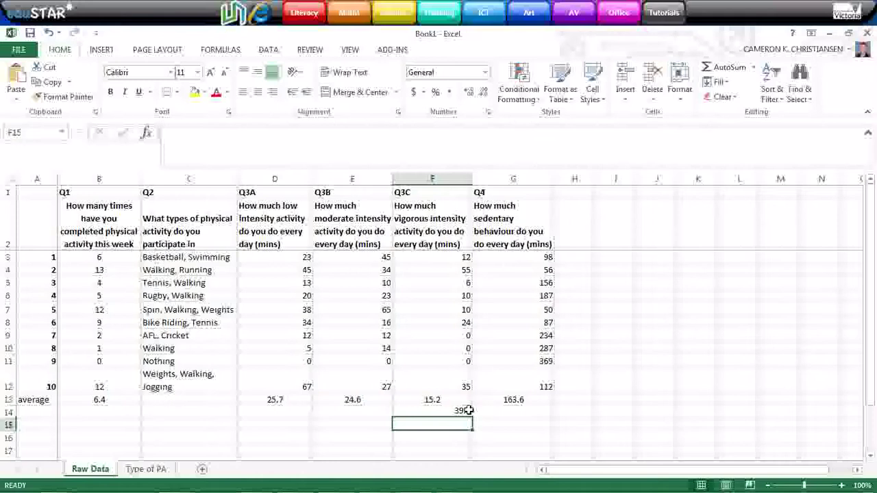
pyautogui.write('=')
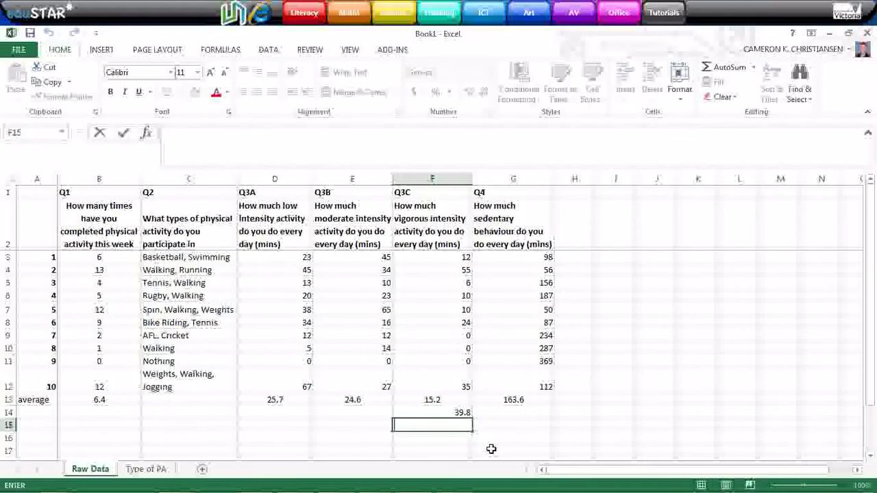
pyautogui.click(449, 412)
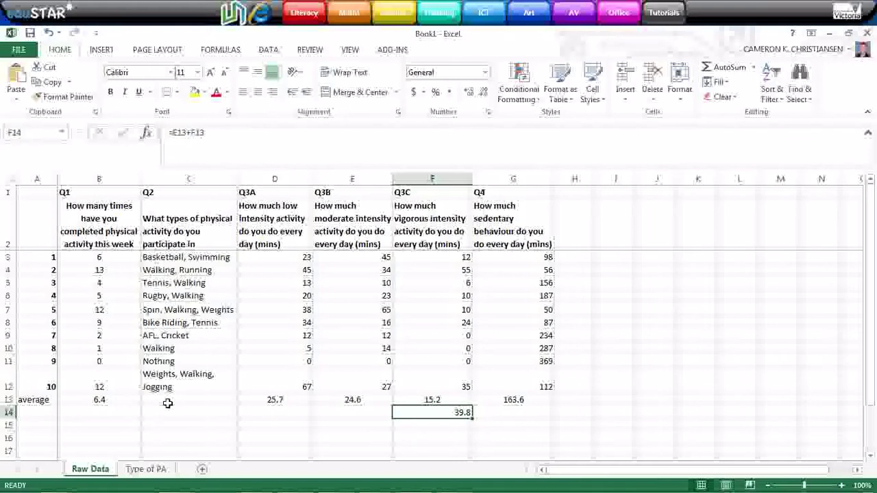
# Step: On the Type of PA sheet, widen column A to fit Swimming, Basketball and Walking
pyautogui.click(150, 471)
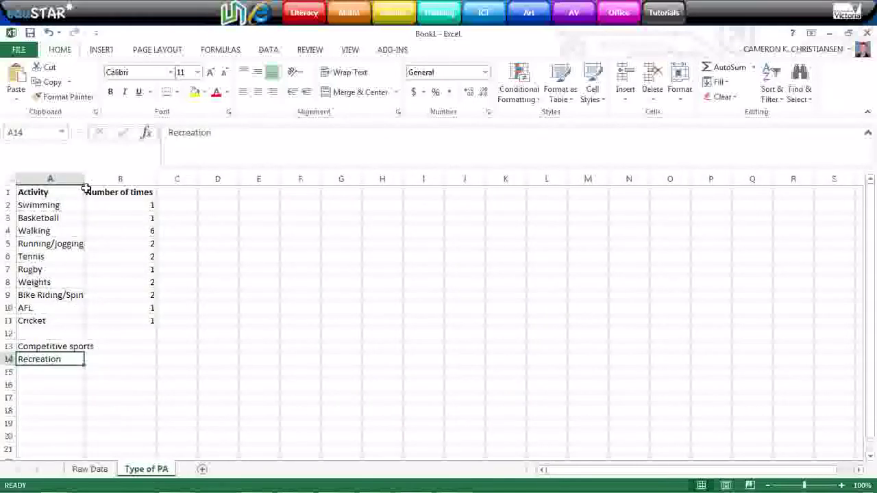
pyautogui.moveTo(87, 179); pyautogui.dragTo(103, 179)
pyautogui.click(60, 203)
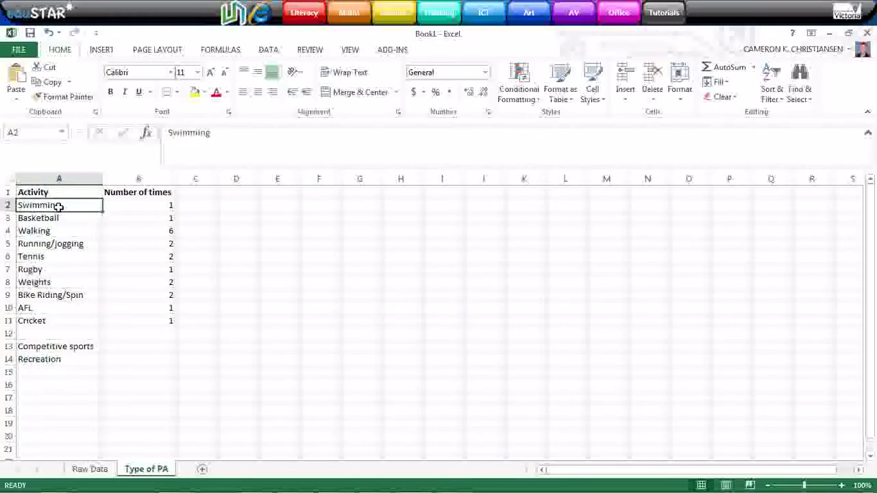
pyautogui.click(71, 219)
pyautogui.click(65, 233)
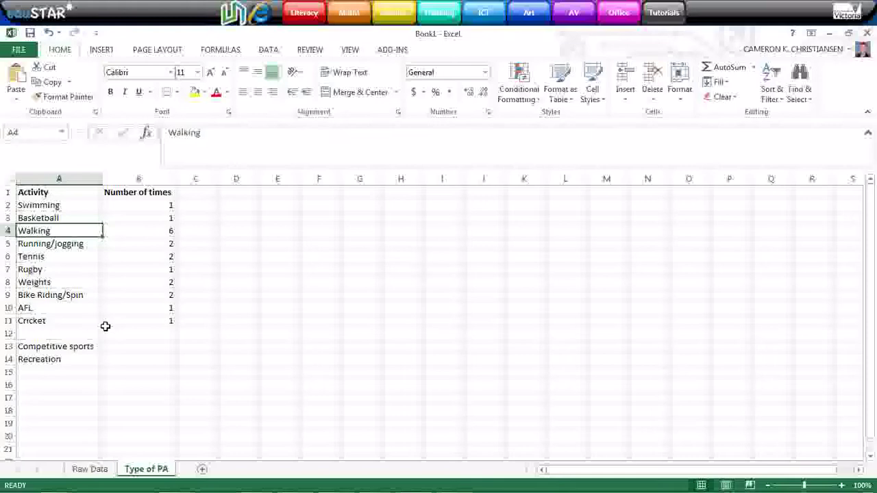
# Step: Compare the Swimming and Basketball counts with the first respondent's activities on Raw Data
pyautogui.click(90, 470)
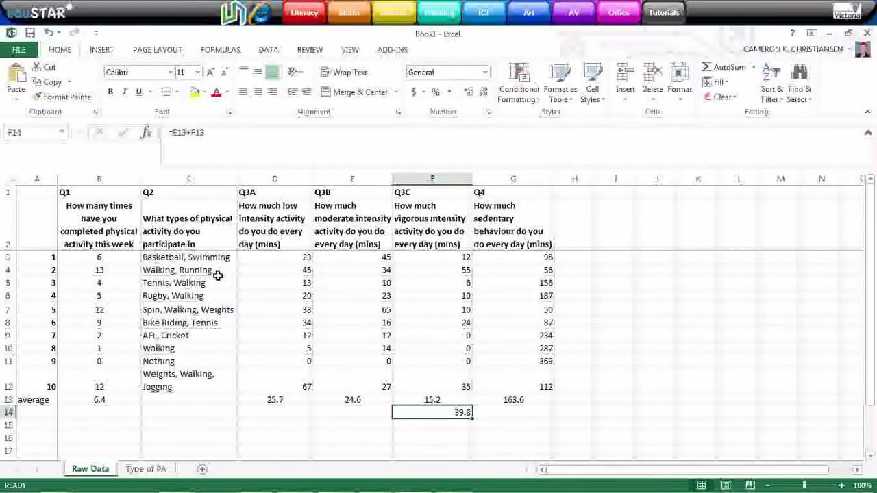
pyautogui.click(147, 469)
pyautogui.click(160, 204)
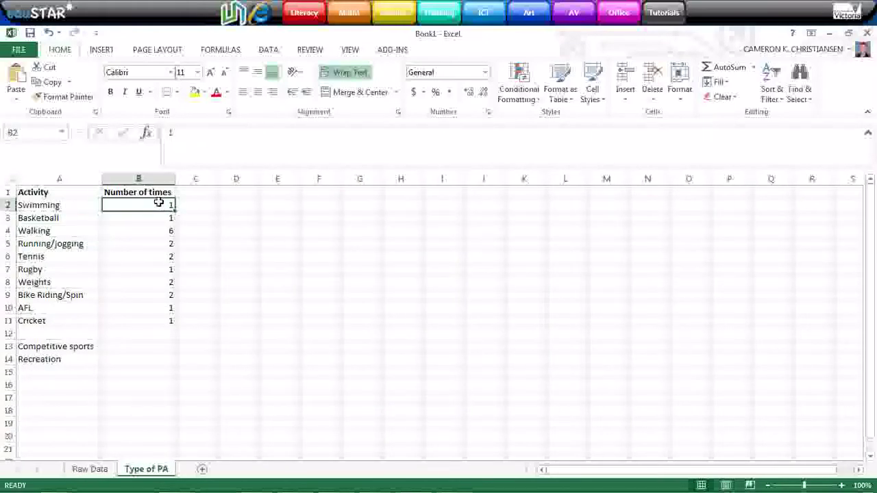
pyautogui.click(140, 218)
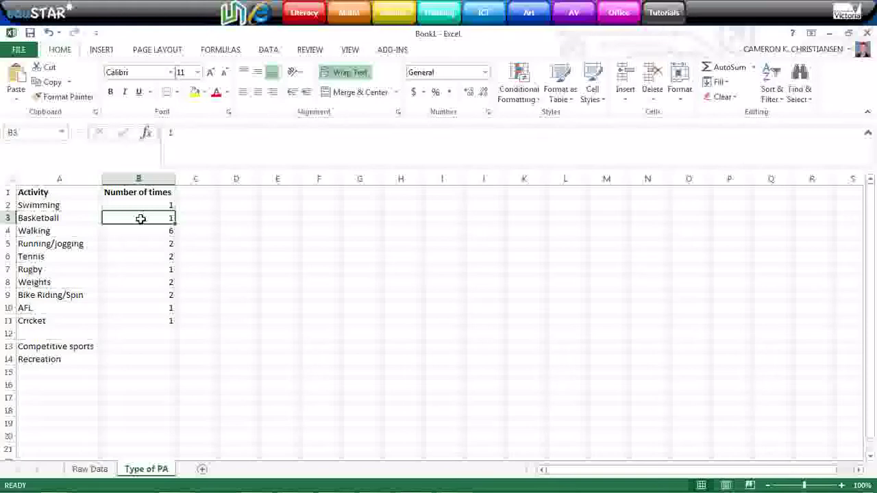
pyautogui.click(170, 203)
pyautogui.click(89, 468)
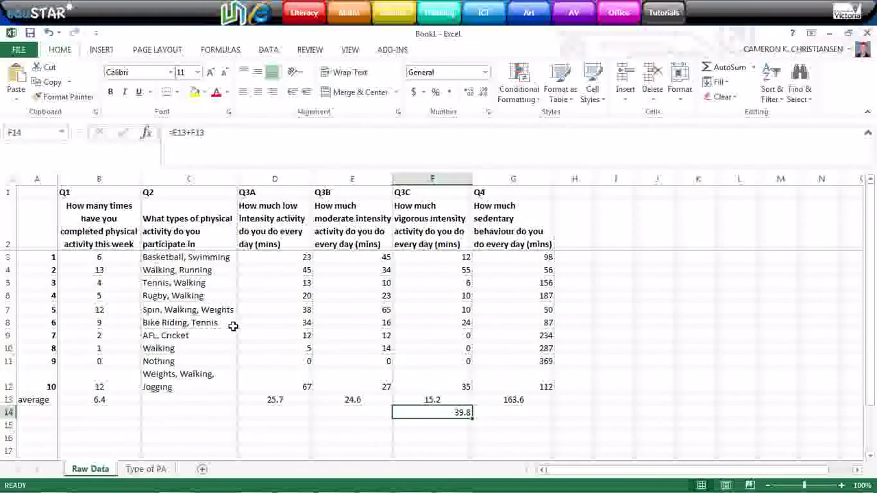
pyautogui.click(227, 257)
# Step: Check the activity lists in Raw Data cells C4 through C12
pyautogui.click(146, 469)
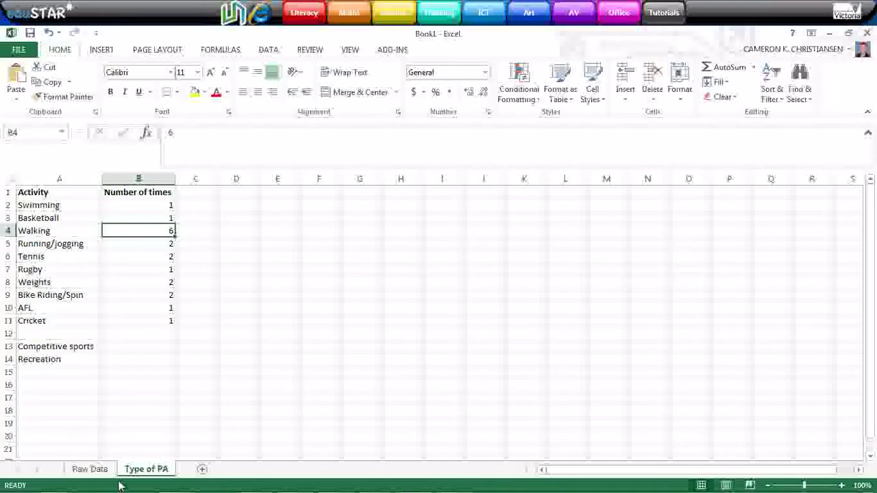
pyautogui.click(90, 468)
pyautogui.click(188, 272)
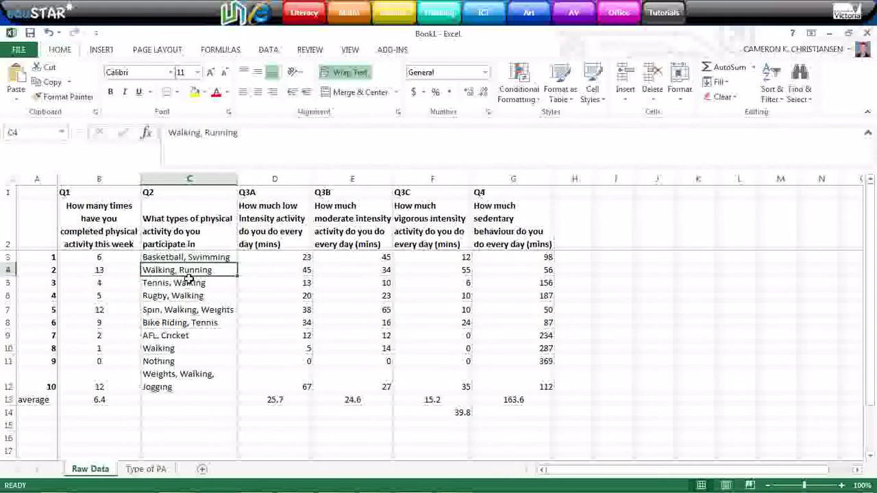
pyautogui.click(188, 283)
pyautogui.click(189, 294)
pyautogui.click(194, 309)
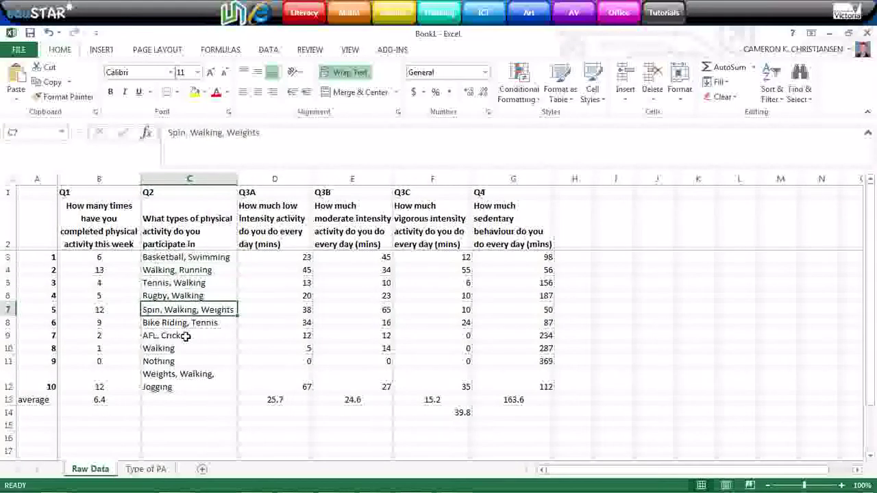
pyautogui.click(182, 348)
pyautogui.click(182, 375)
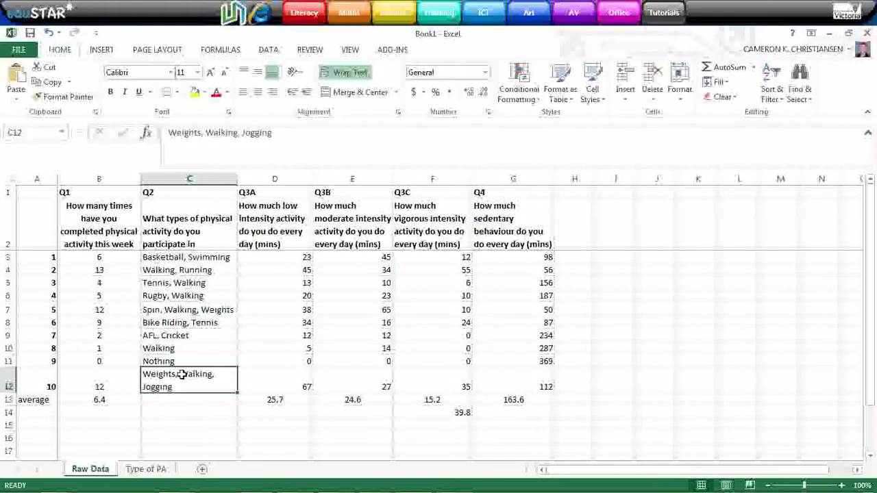
# Step: Review the Running/jogging count and Walking count of 6, then return to Raw Data
pyautogui.click(146, 469)
pyautogui.click(157, 244)
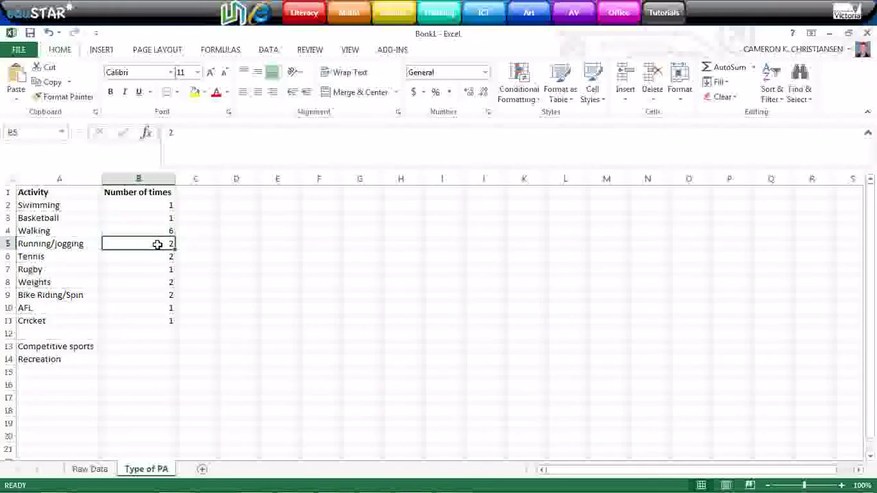
pyautogui.click(151, 232)
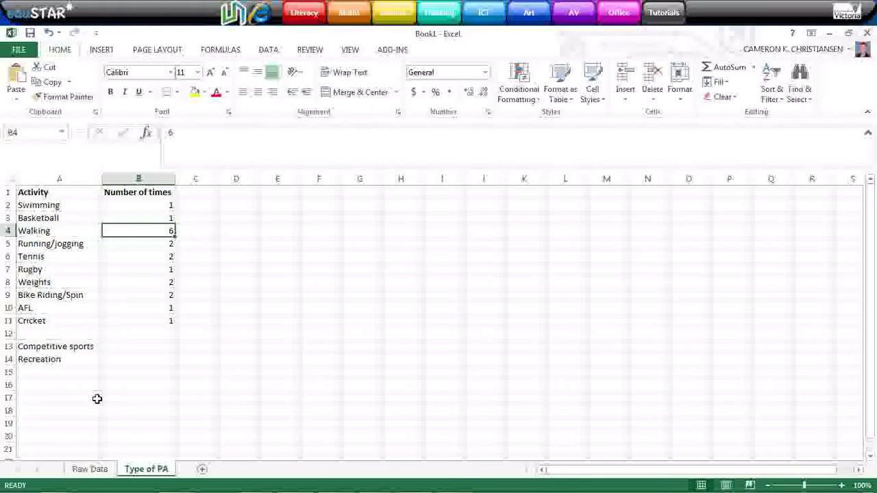
pyautogui.click(106, 471)
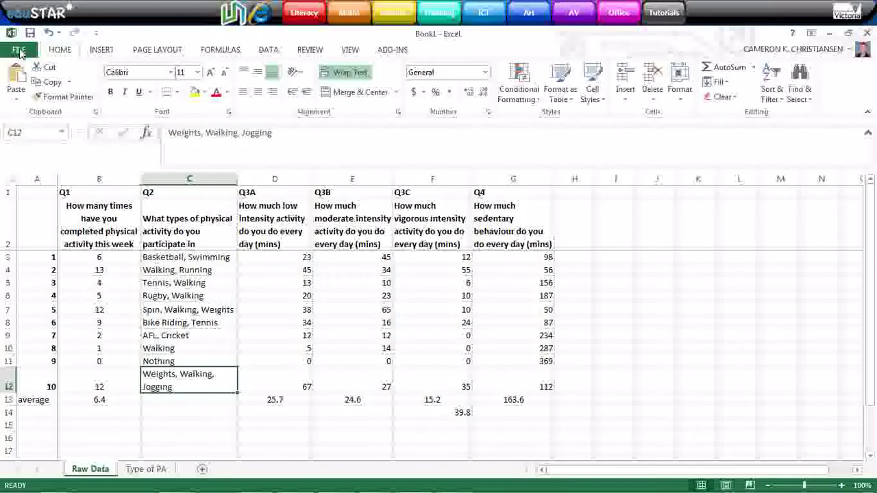
# Step: In File > Print, switch orientation to Portrait and back to Landscape, then exit the preview
pyautogui.click(19, 50)
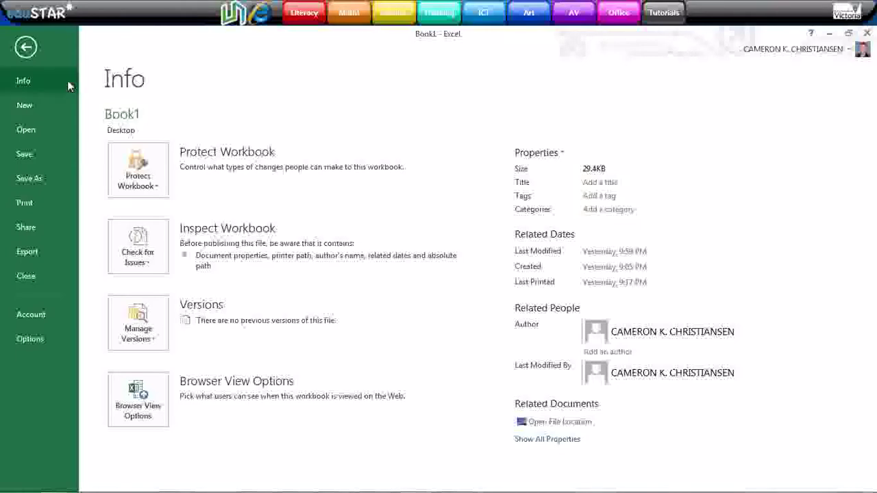
pyautogui.click(27, 203)
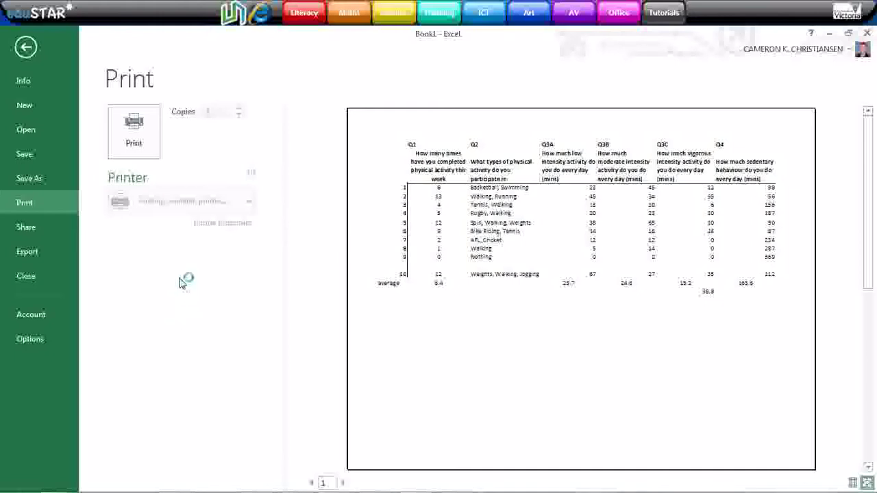
pyautogui.click(204, 339)
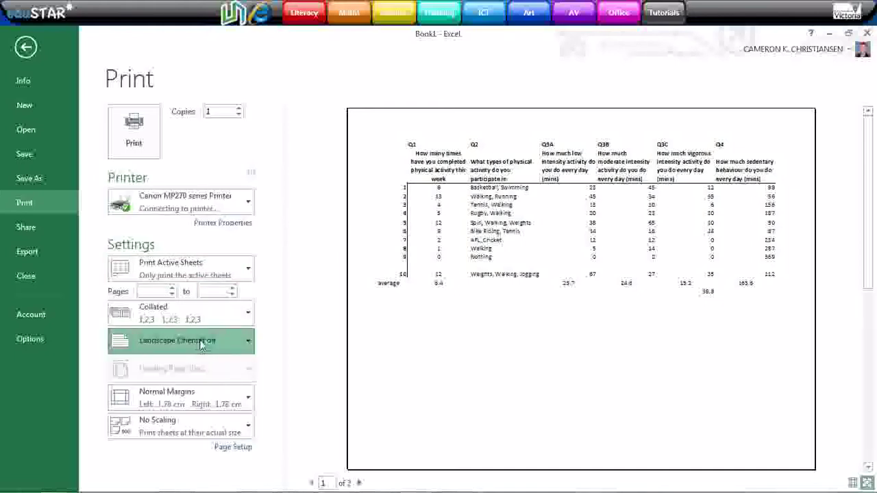
pyautogui.click(190, 376)
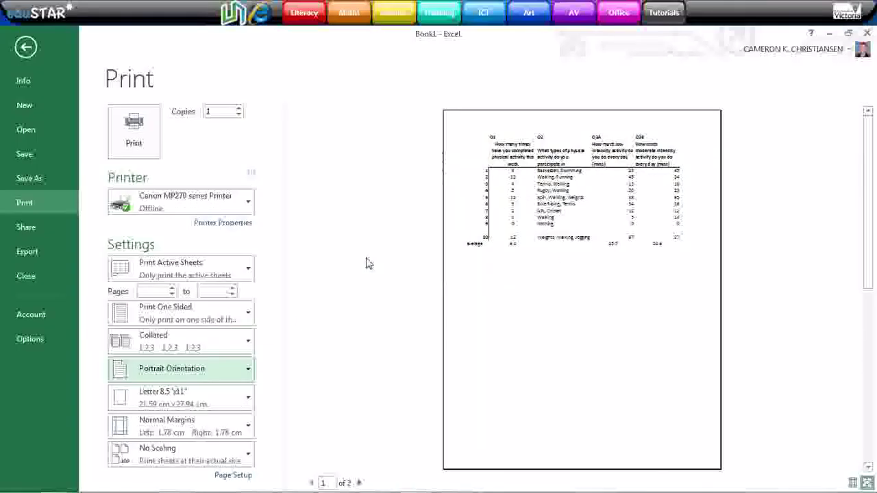
pyautogui.click(189, 370)
pyautogui.click(170, 426)
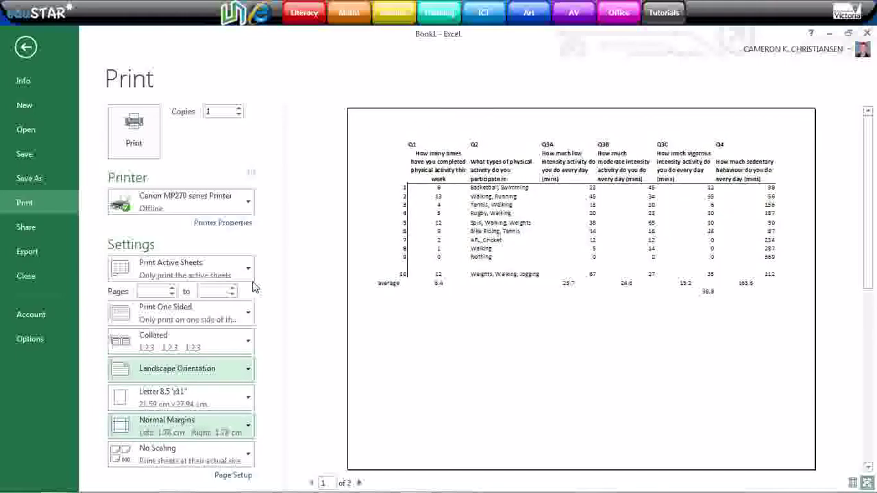
pyautogui.click(26, 46)
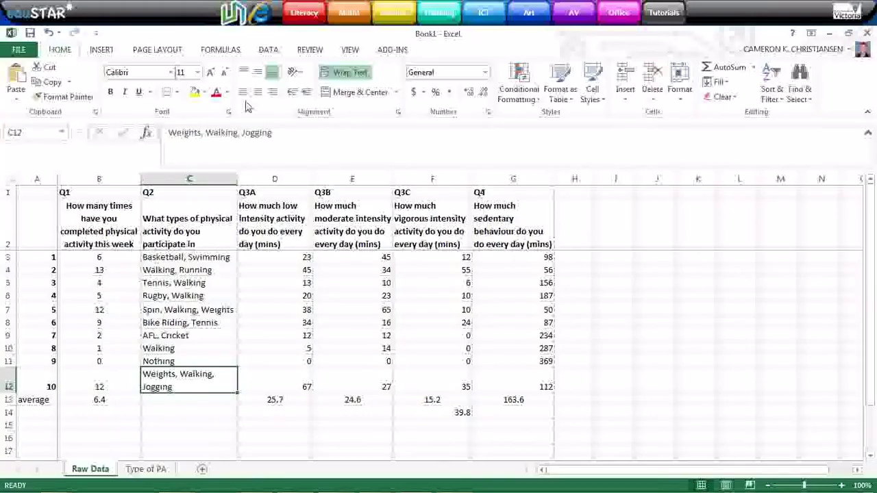
# Step: Give the survey data B3:G13 borders and a yellow fill
pyautogui.click(278, 245)
pyautogui.moveTo(77, 259); pyautogui.dragTo(506, 404)
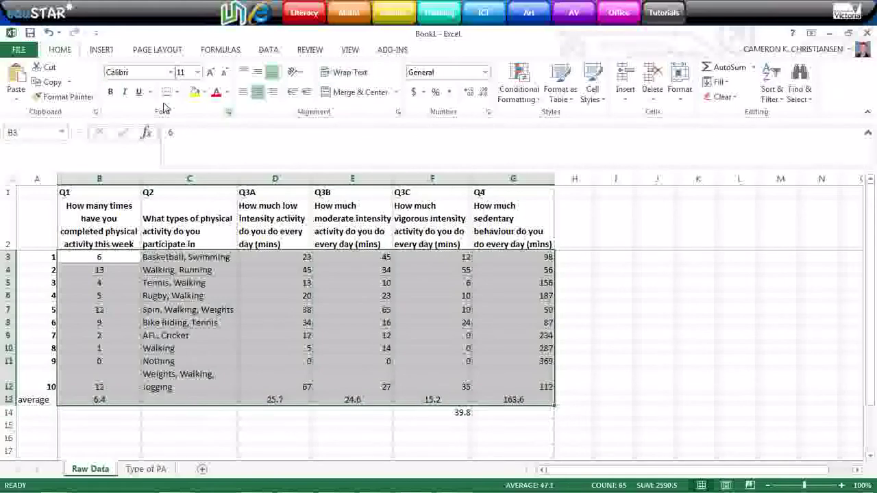
pyautogui.click(182, 94)
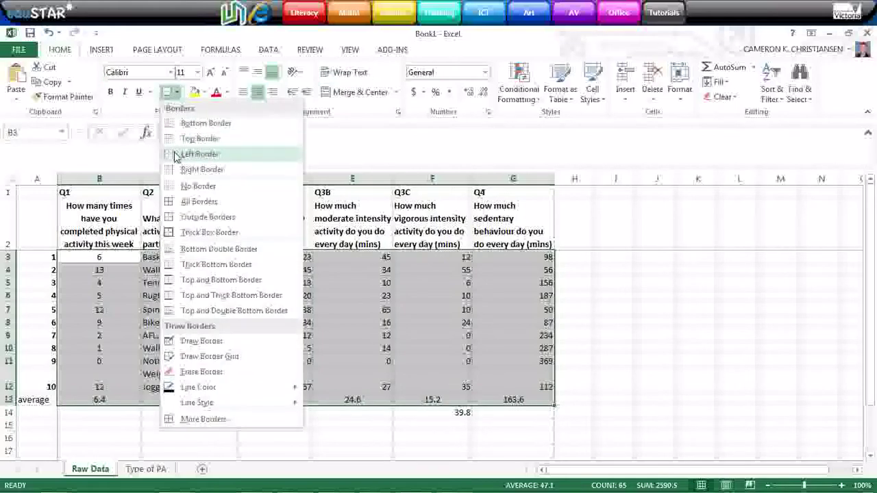
pyautogui.click(161, 215)
pyautogui.click(196, 92)
# Step: Make the B1:G2 question headings red and review the formatted table
pyautogui.moveTo(98, 195); pyautogui.dragTo(548, 239)
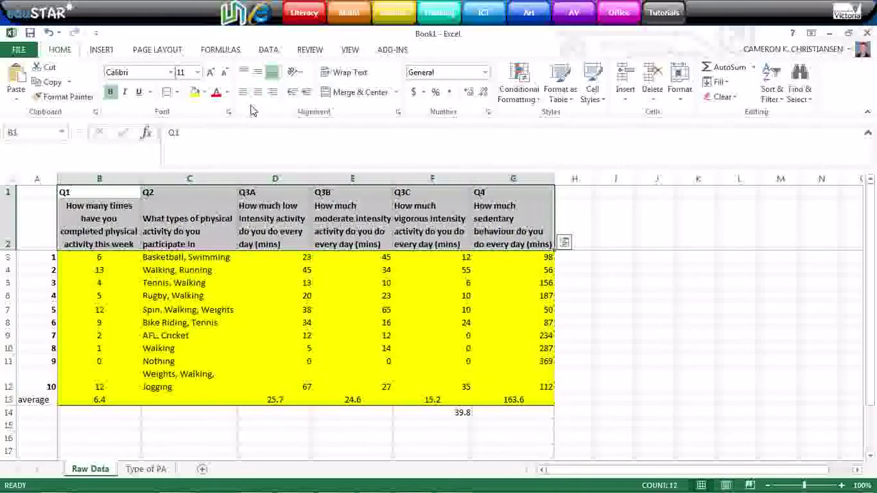
pyautogui.click(216, 92)
pyautogui.click(173, 311)
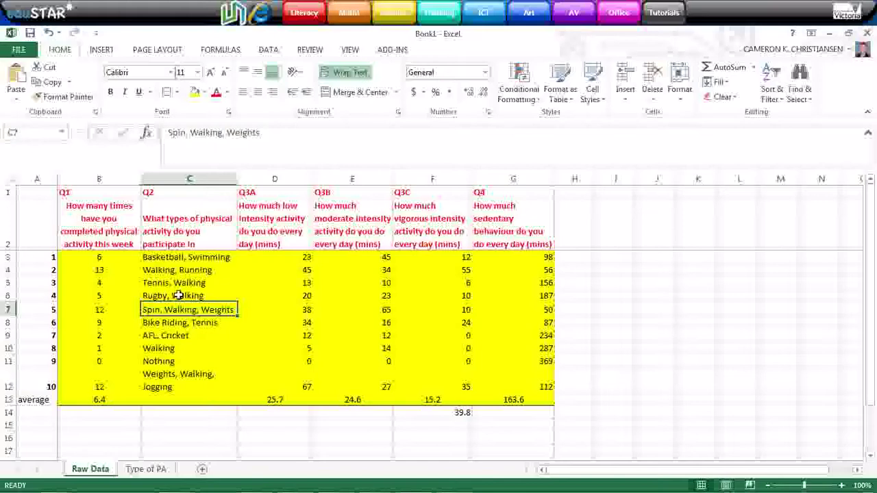
pyautogui.click(216, 385)
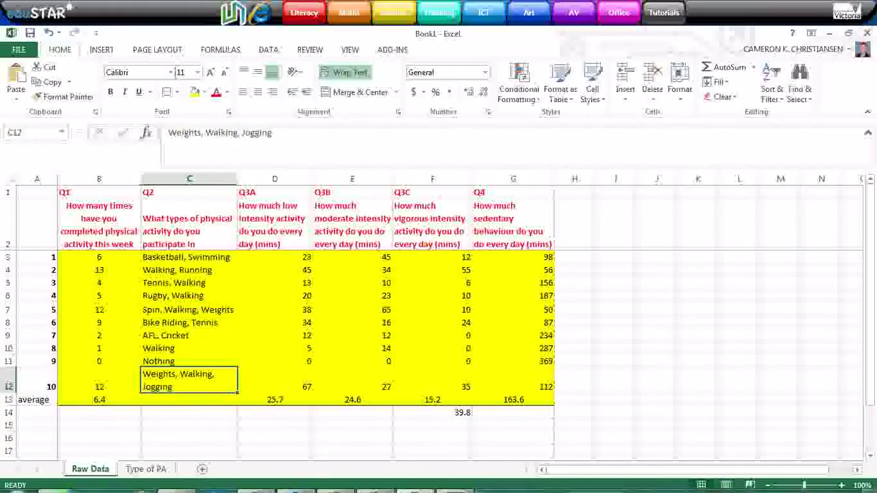
pyautogui.click(459, 476)
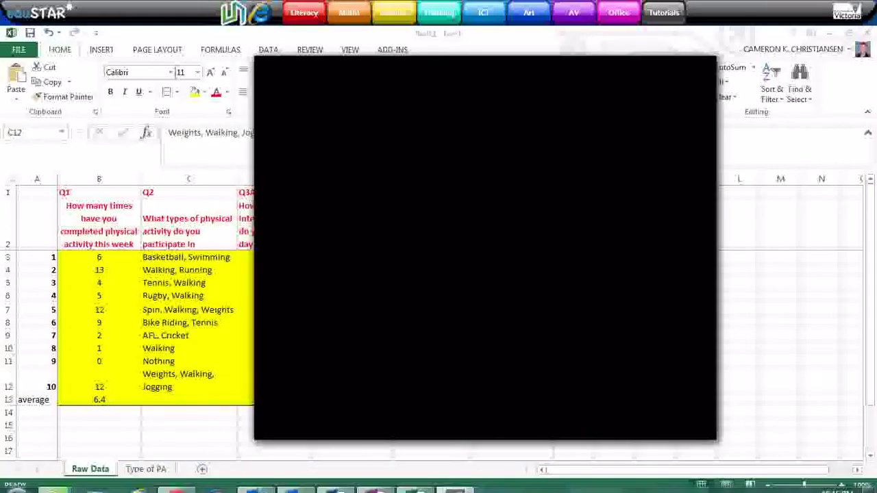